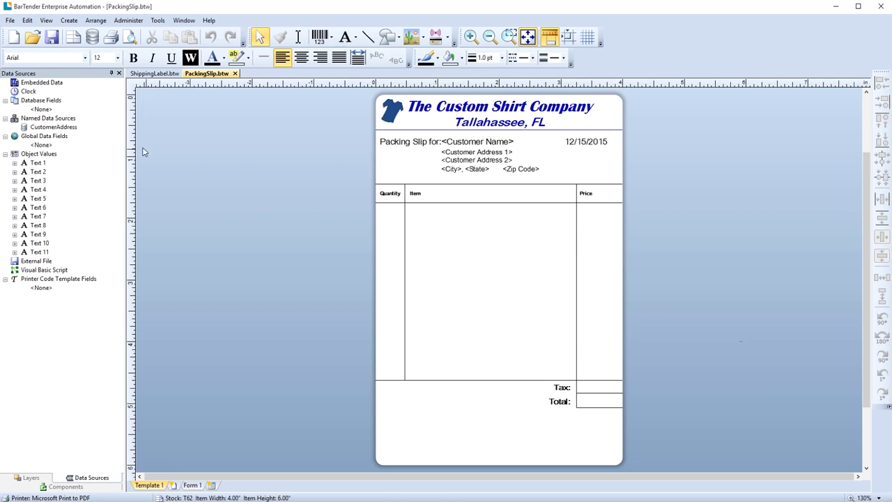
Step: Open the File menu for the PackingSlip.btw template
{"action": "left_click", "coordinate": [11, 20]}
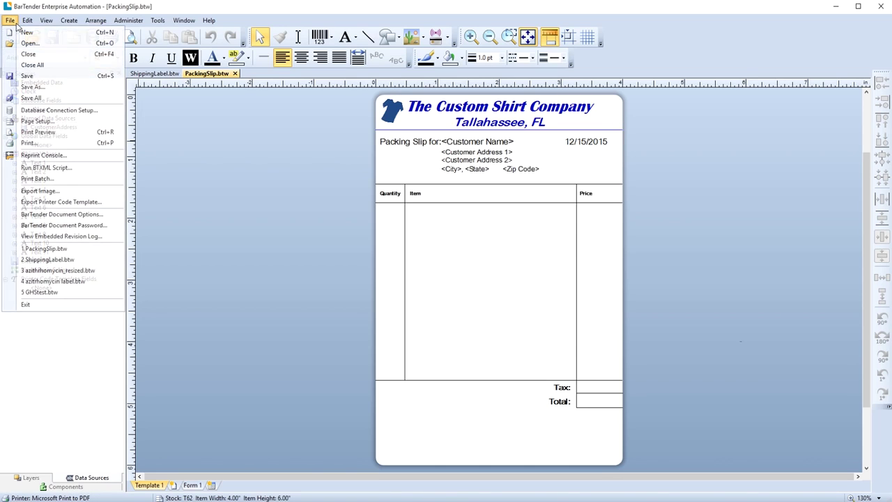
Step: Set up a Microsoft Excel database connection to the workbook CustomShirtClients.xlsx
{"action": "left_click", "coordinate": [106, 114]}
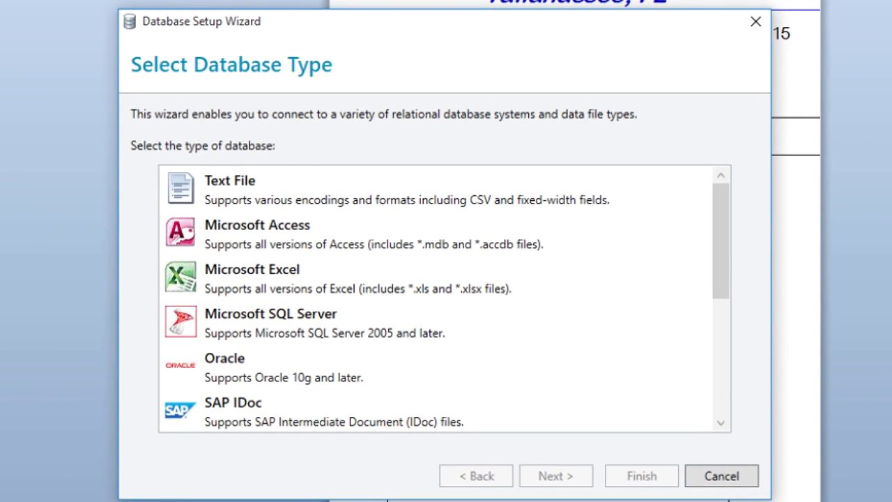
{"action": "mouse_move", "coordinate": [720, 233]}
{"action": "left_mouse_down"}
{"action": "mouse_move", "coordinate": [714, 351]}
{"action": "mouse_move", "coordinate": [728, 235]}
{"action": "left_mouse_up"}
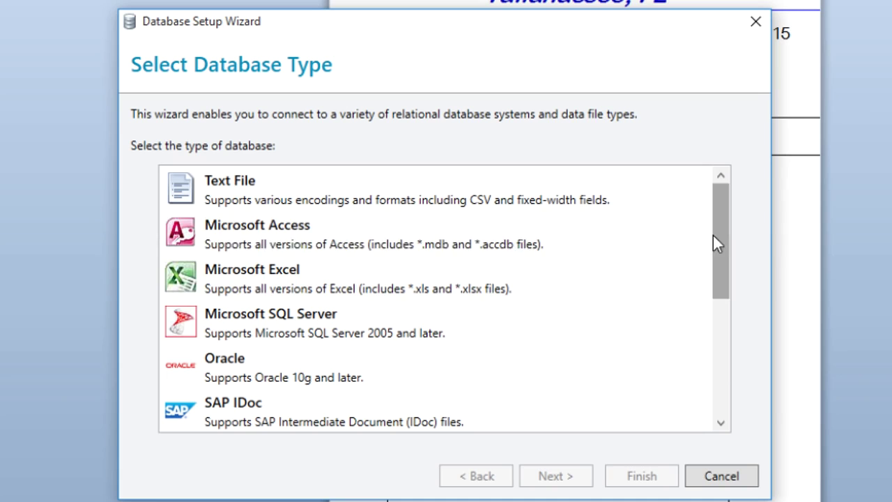
{"action": "left_click", "coordinate": [574, 282]}
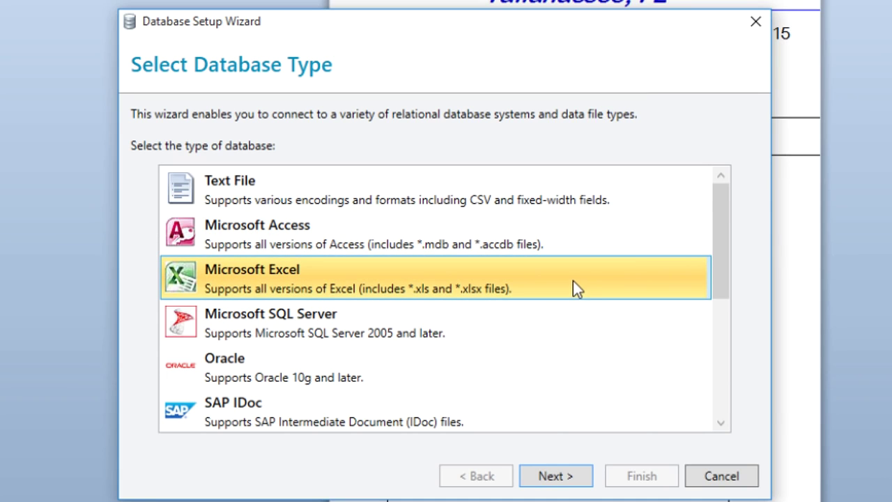
{"action": "left_click", "coordinate": [570, 478]}
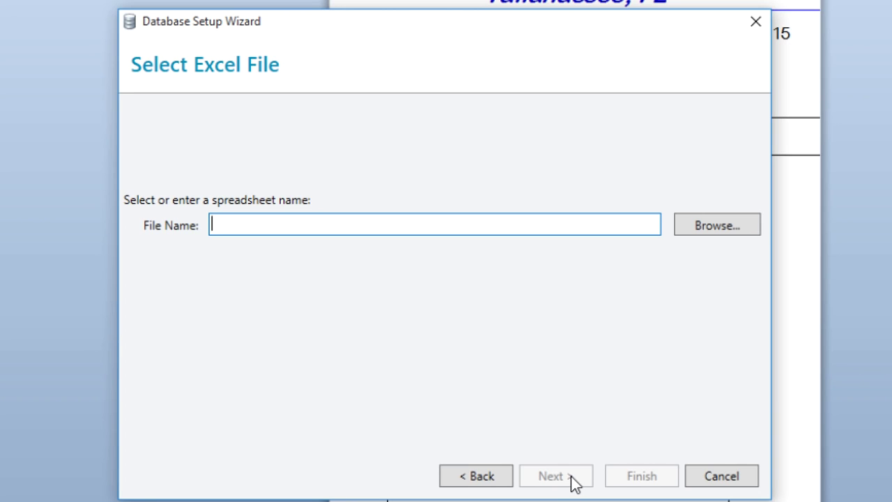
{"action": "left_click", "coordinate": [724, 237]}
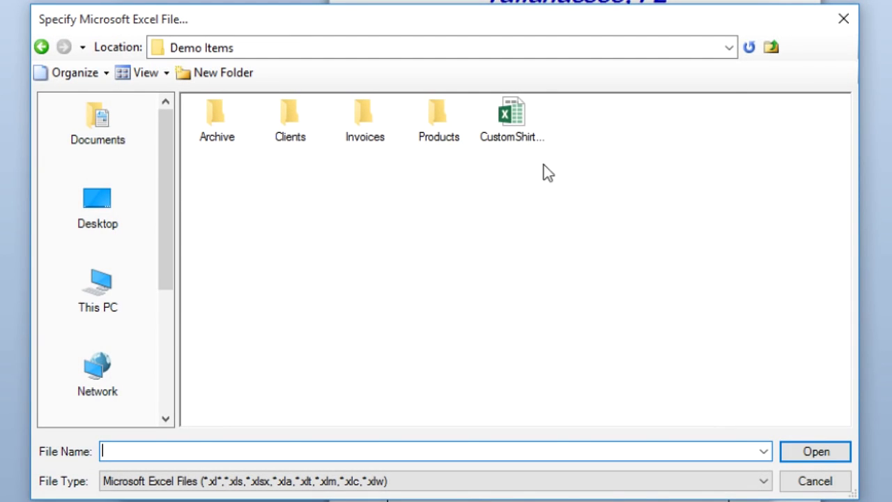
{"action": "left_click", "coordinate": [509, 140]}
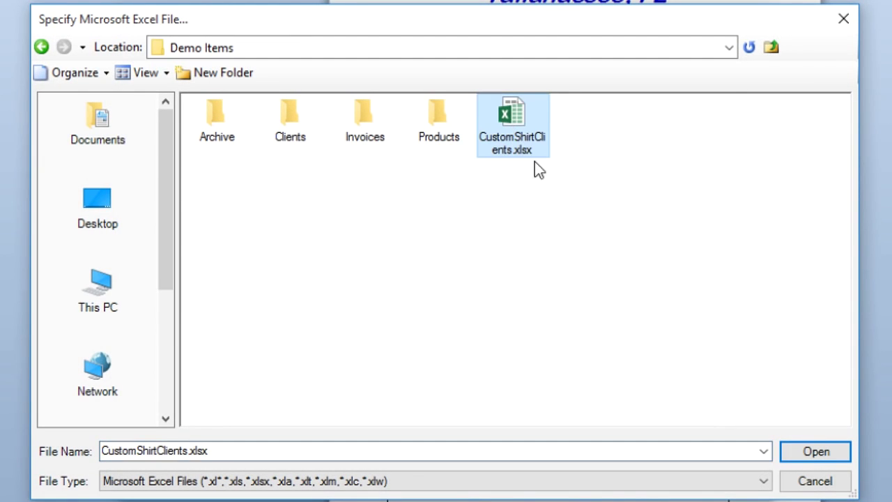
{"action": "left_click", "coordinate": [795, 454]}
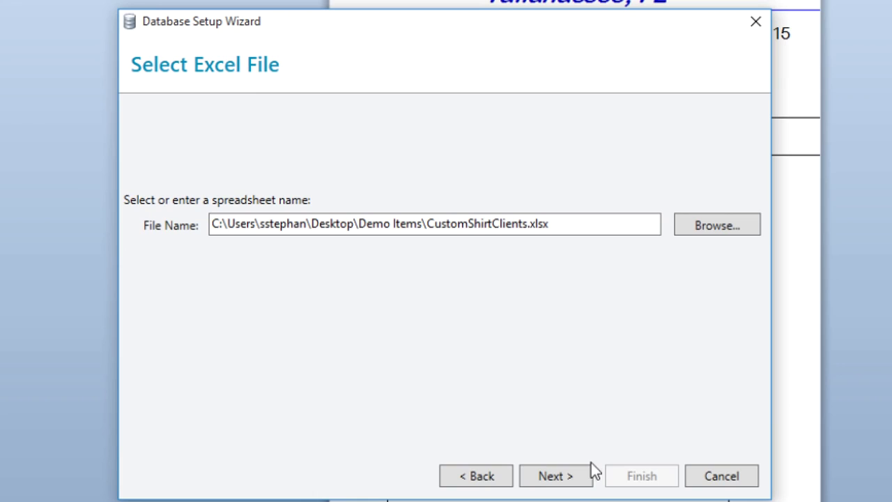
{"action": "left_click", "coordinate": [577, 480]}
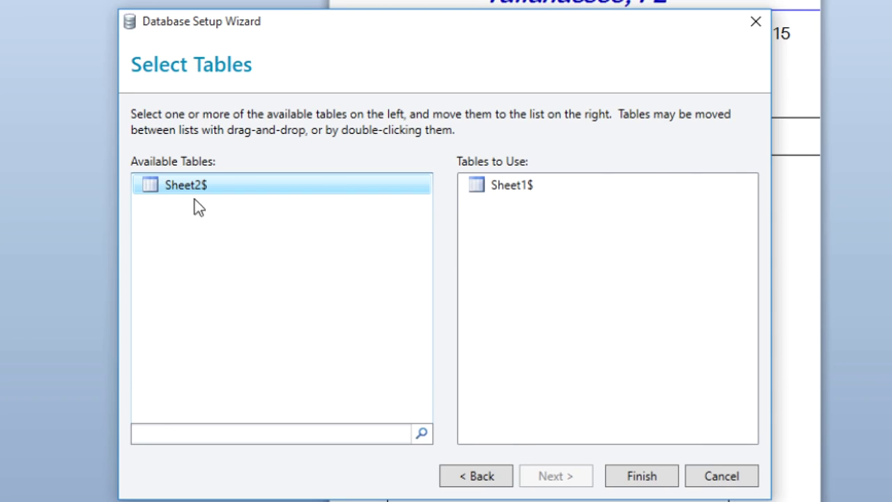
Step: Finish the connection using only the Sheet1$ table, after adding and then removing Sheet2$
{"action": "left_click_drag", "start_coordinate": [191, 194], "coordinate": [571, 274]}
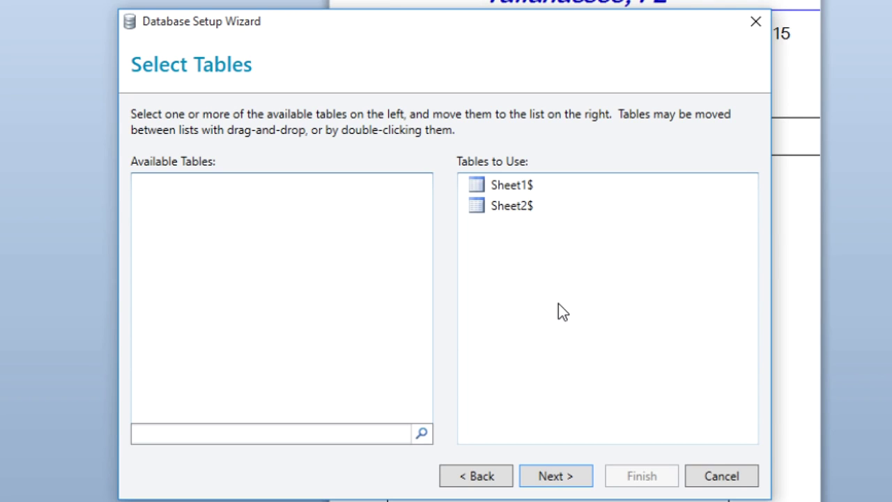
{"action": "left_click", "coordinate": [587, 482]}
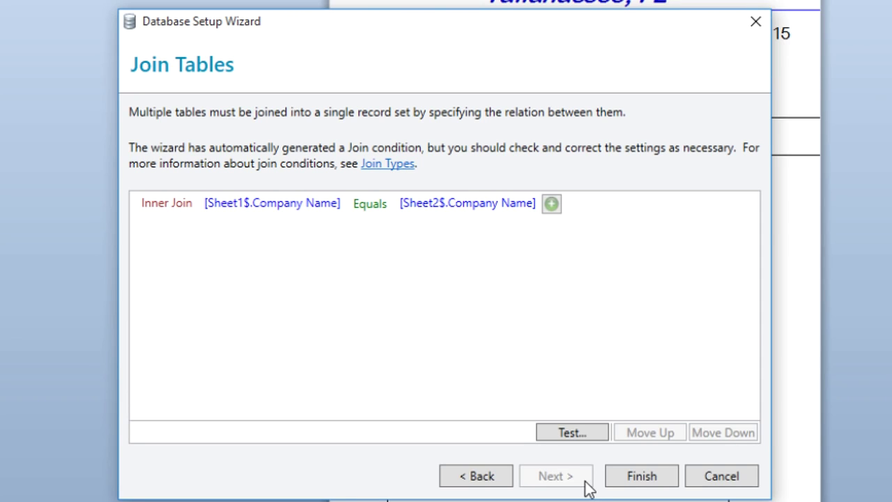
{"action": "left_click", "coordinate": [488, 482]}
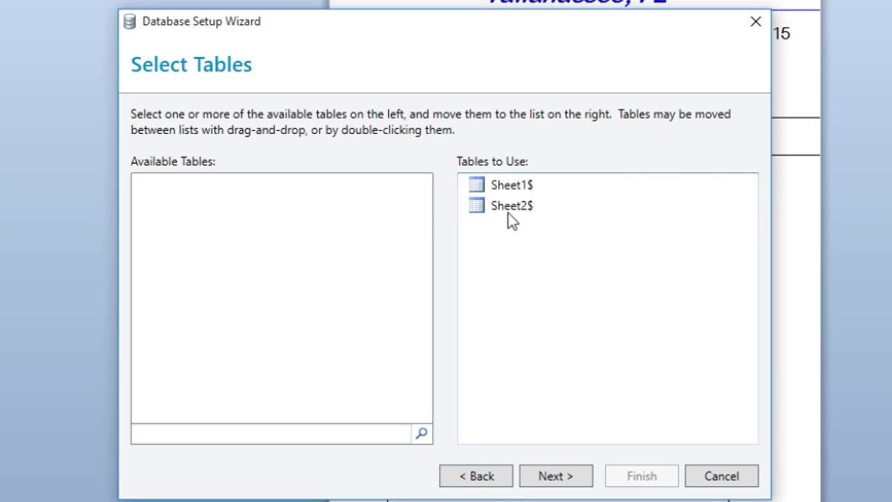
{"action": "left_click_drag", "start_coordinate": [506, 209], "coordinate": [246, 216]}
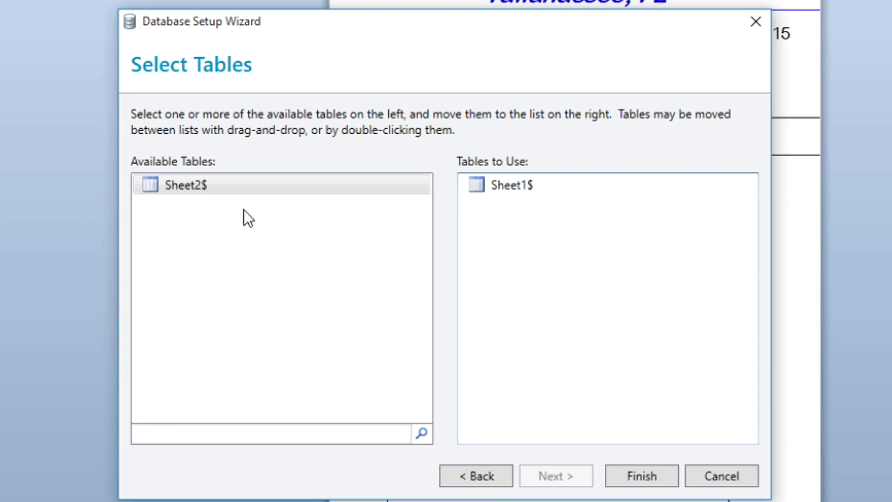
{"action": "left_click", "coordinate": [508, 188]}
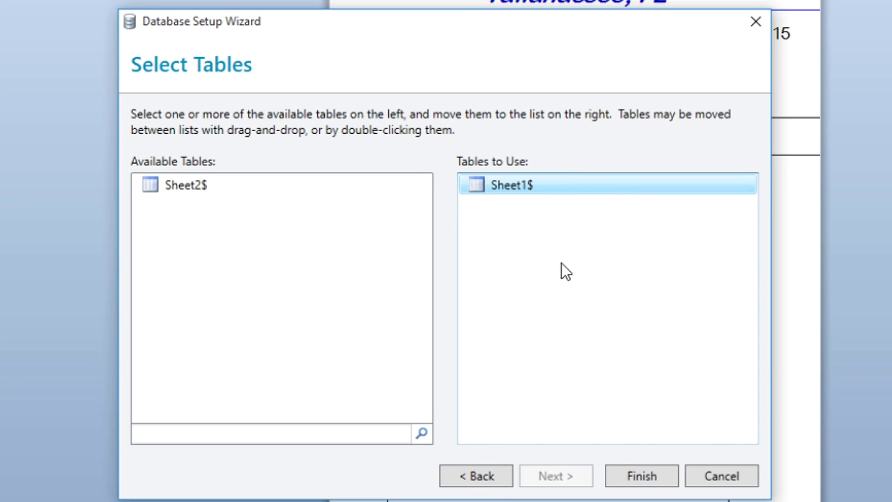
{"action": "left_click", "coordinate": [668, 480]}
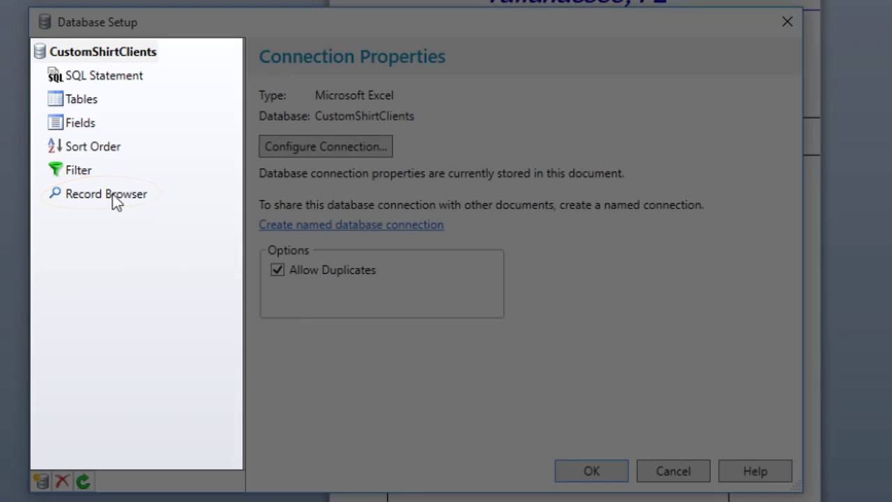
Step: Preview the Sheet1$ client records in the Record Browser, then begin a named database connection
{"action": "left_click", "coordinate": [112, 198]}
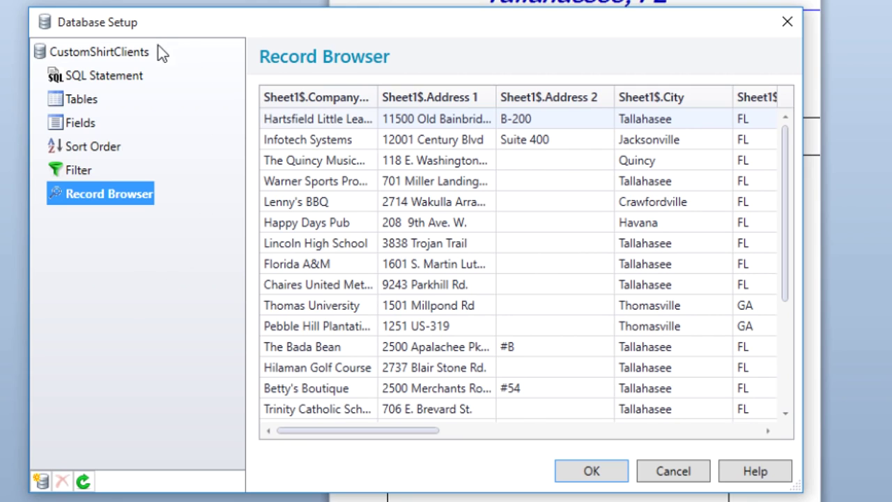
{"action": "left_click", "coordinate": [139, 52]}
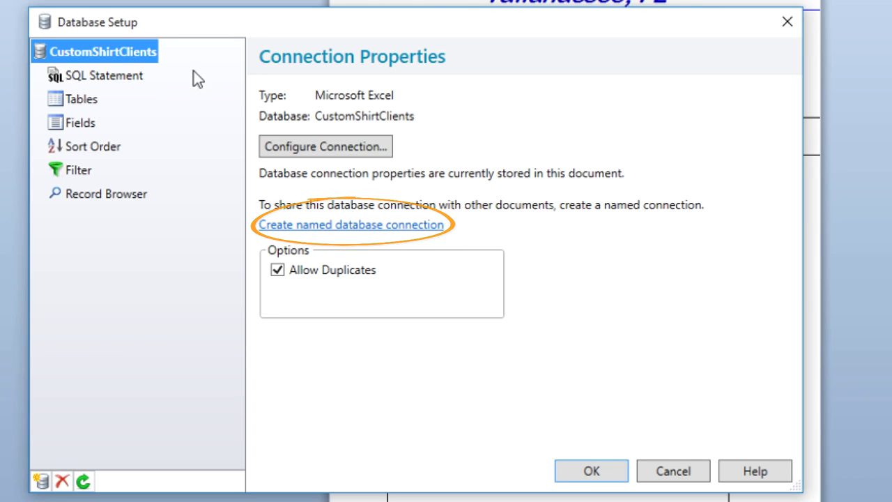
{"action": "left_click", "coordinate": [328, 225]}
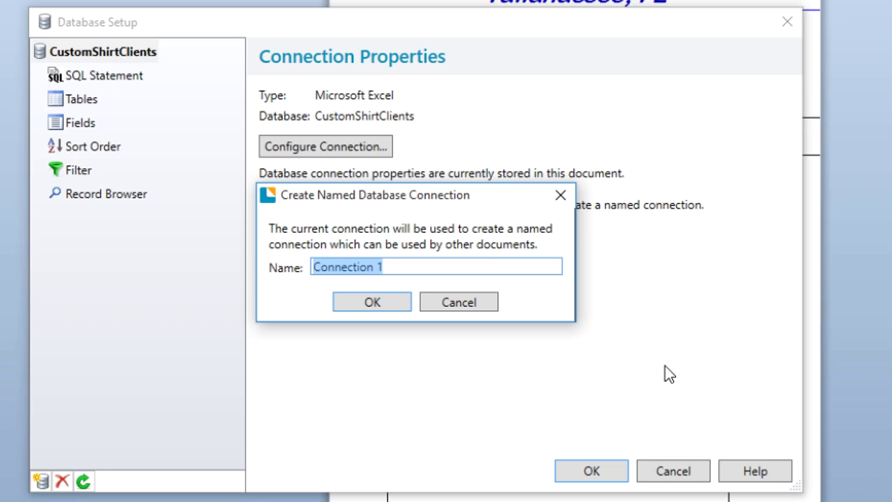
Step: Name the connection CustomerAddresses and close Database Setup
{"action": "type", "text": "Custome"}
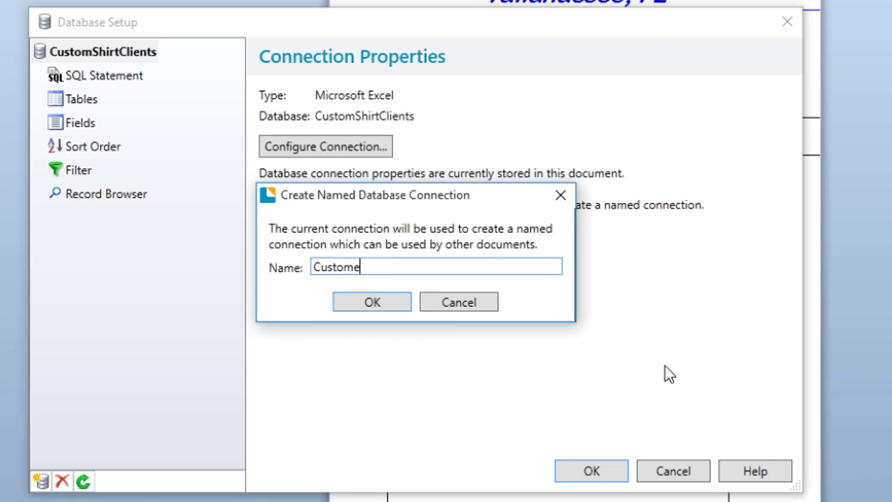
{"action": "type", "text": "rAddre"}
{"action": "type", "text": "sses"}
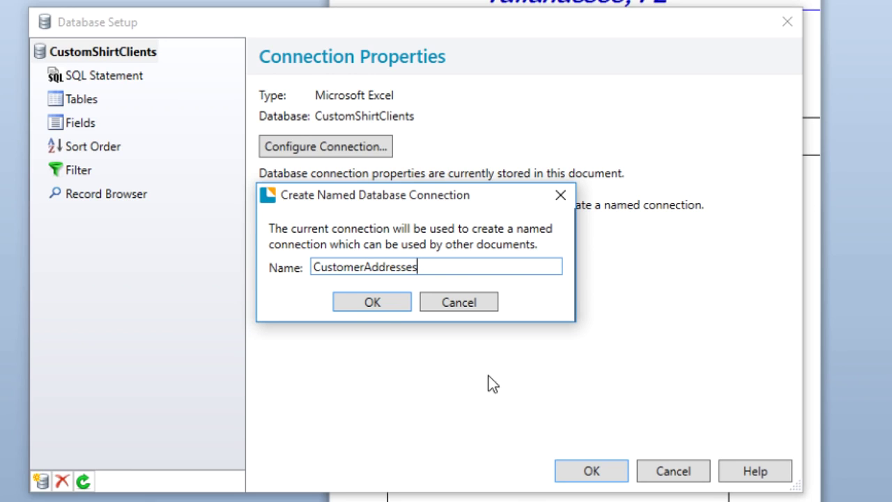
{"action": "left_click", "coordinate": [377, 303]}
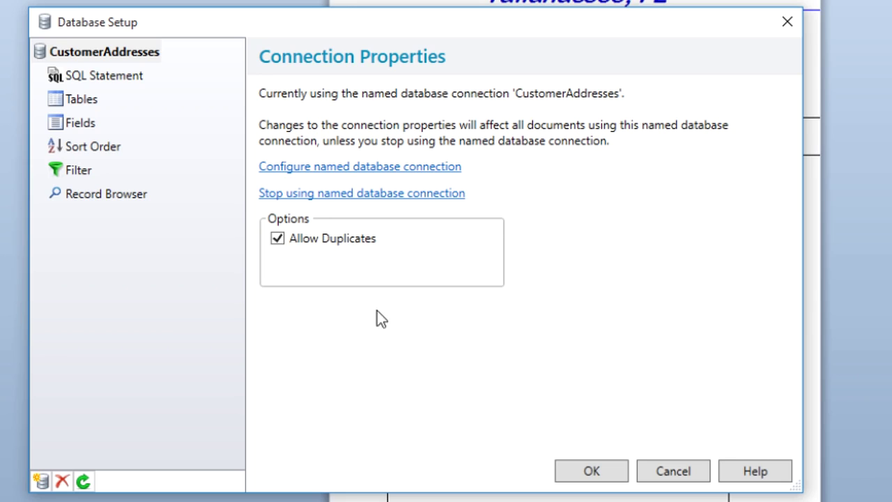
{"action": "left_click", "coordinate": [607, 477]}
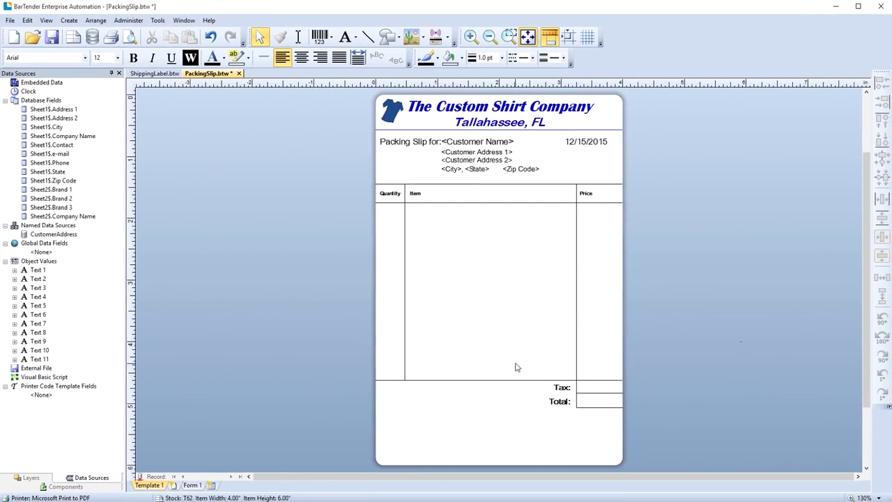
Step: Connect ShippingLabel.btw to the CustomerAddresses connection using the Sheet1$ table
{"action": "left_click", "coordinate": [154, 74]}
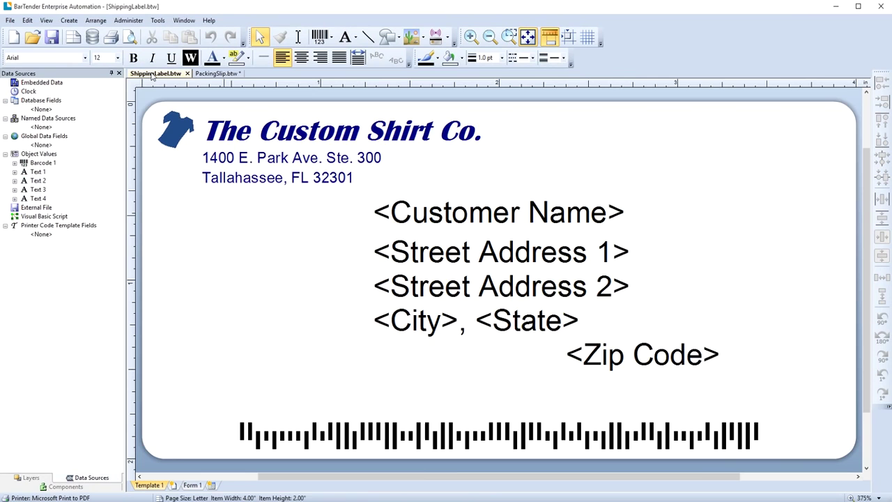
{"action": "left_click", "coordinate": [10, 20]}
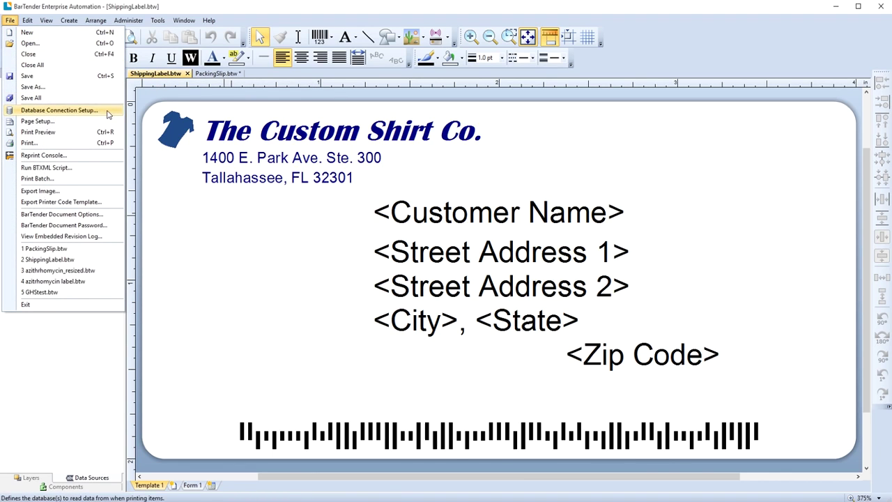
{"action": "left_click", "coordinate": [56, 110]}
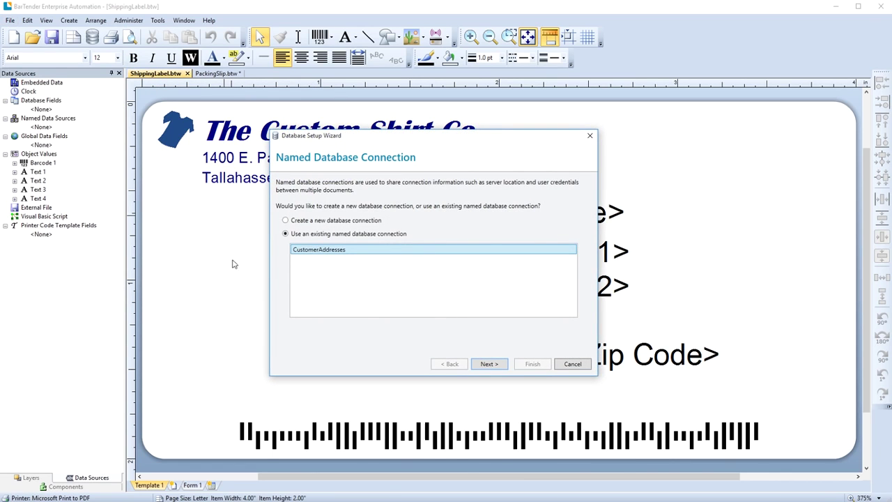
{"action": "left_click", "coordinate": [503, 368]}
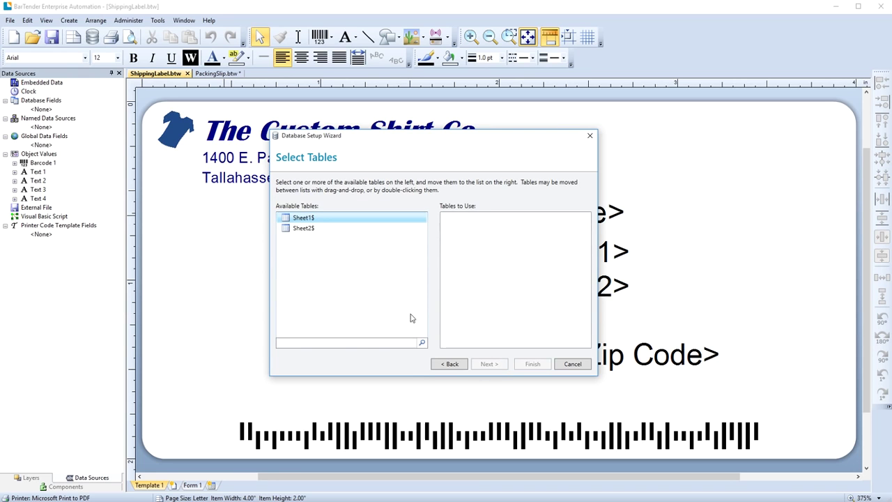
{"action": "left_click_drag", "start_coordinate": [304, 217], "coordinate": [521, 259]}
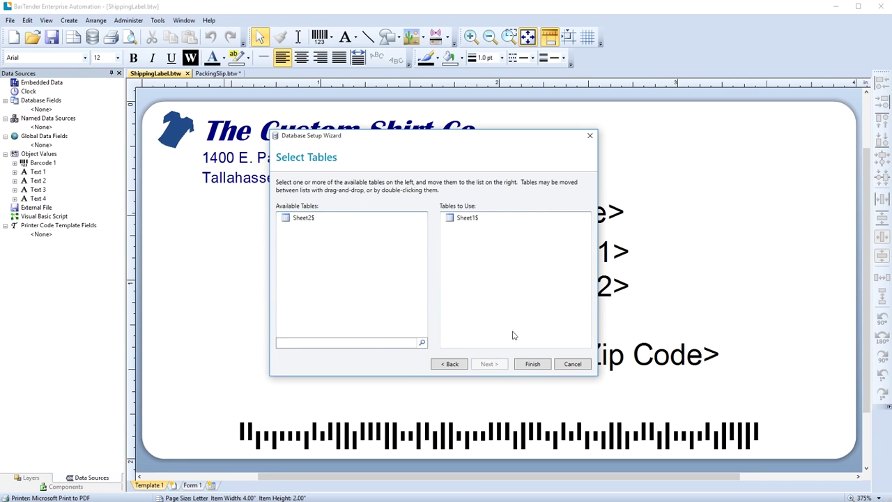
{"action": "left_click", "coordinate": [532, 364]}
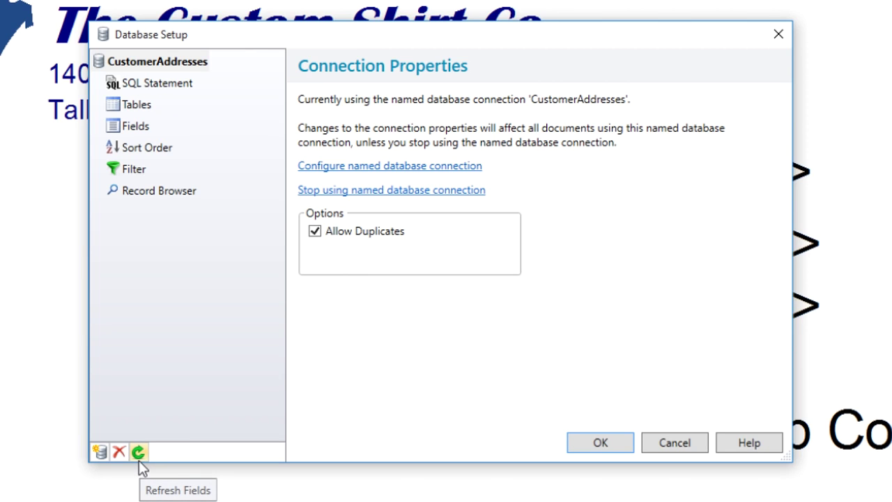
Step: Close Database Setup and link the <Customer Name> text to the Company Name field
{"action": "left_click", "coordinate": [597, 440]}
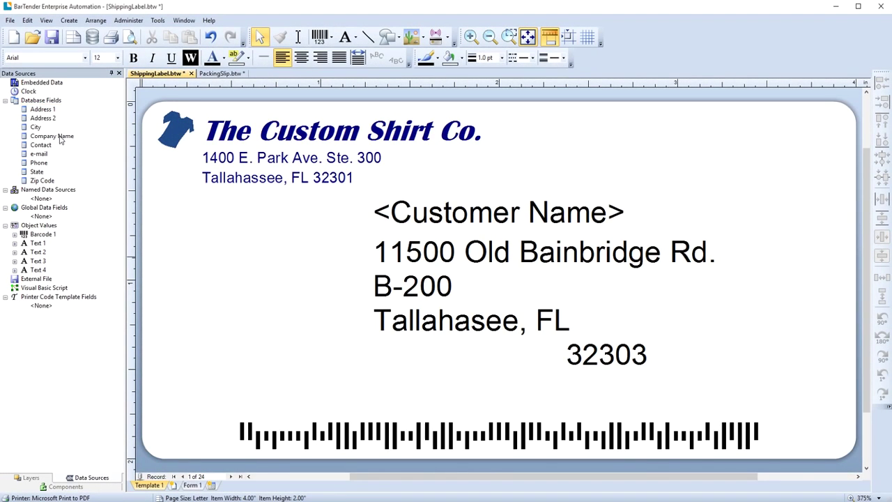
{"action": "mouse_move", "coordinate": [60, 140]}
{"action": "left_mouse_down"}
{"action": "mouse_move", "coordinate": [446, 218]}
{"action": "mouse_move", "coordinate": [437, 215]}
{"action": "left_mouse_up"}
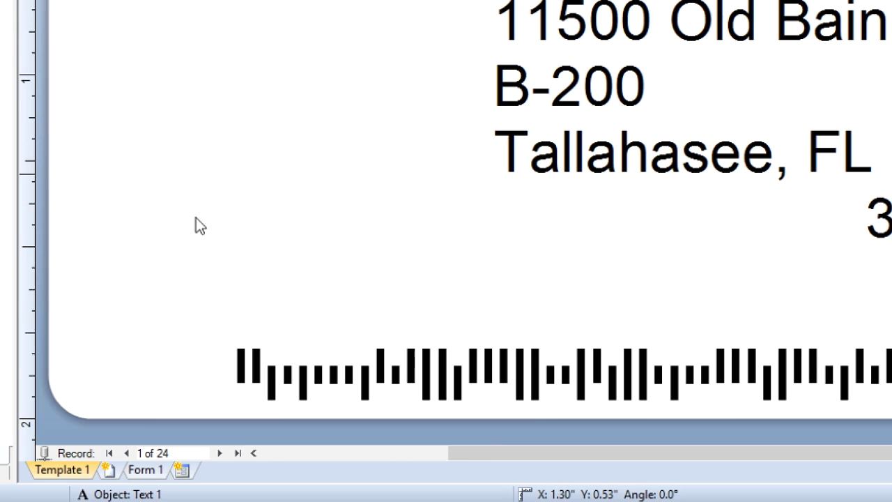
Step: Advance the label preview to record 5, then disconnect and reconnect the database
{"action": "left_click", "coordinate": [220, 453]}
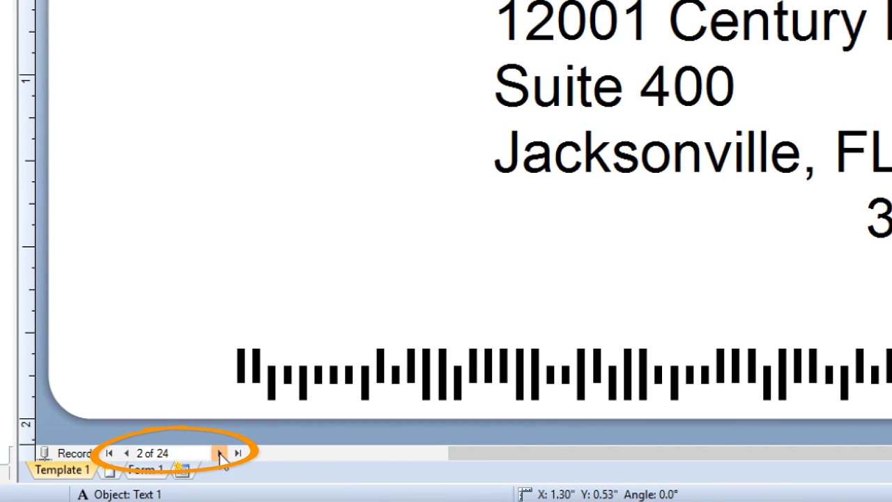
{"action": "left_click", "coordinate": [219, 453]}
{"action": "left_click", "coordinate": [219, 453]}
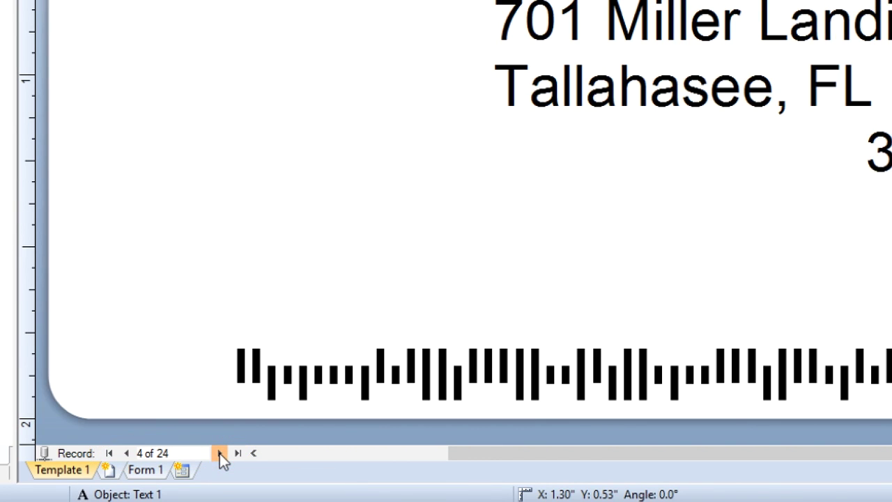
{"action": "left_click", "coordinate": [219, 453]}
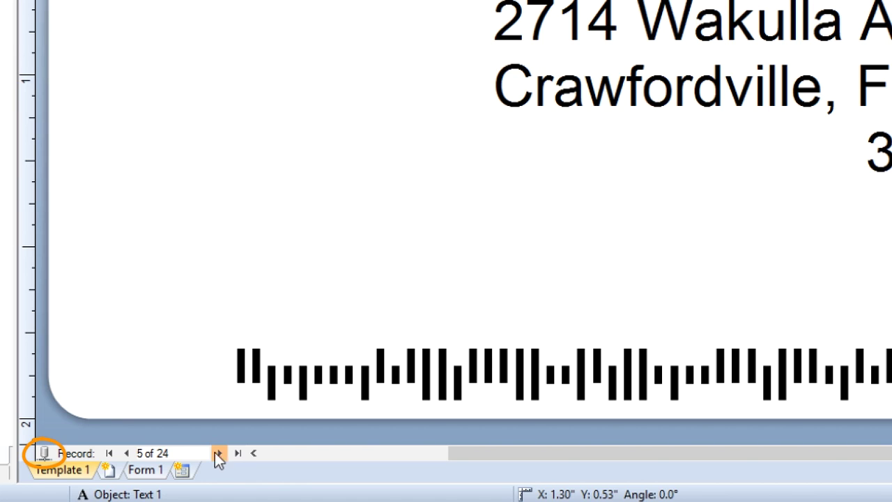
{"action": "left_click", "coordinate": [43, 453]}
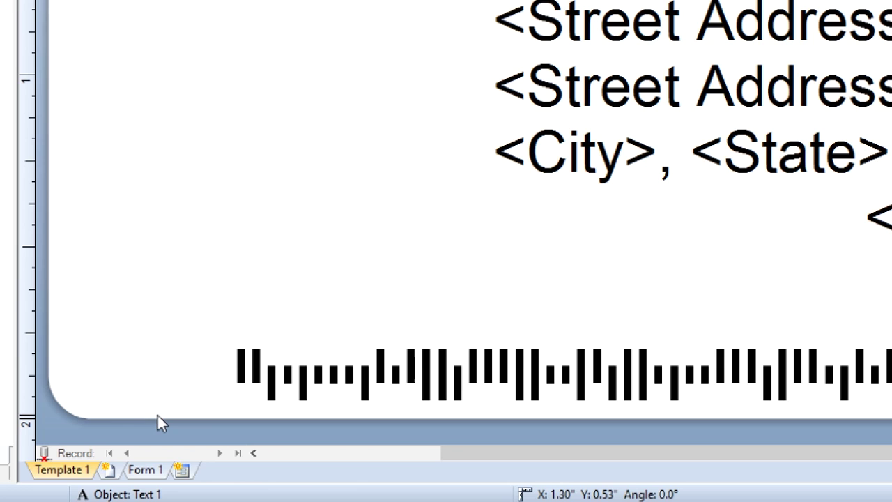
{"action": "left_click", "coordinate": [43, 453]}
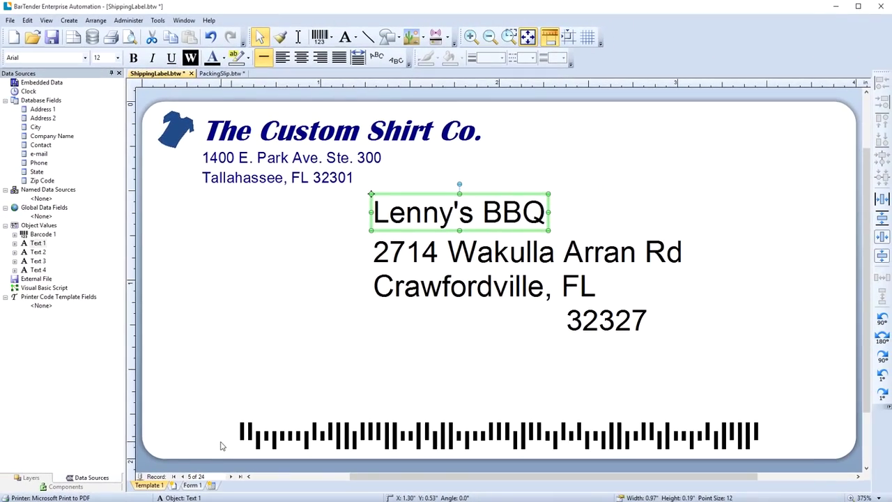
Step: In the Print dialog, set Queried Records to Selected with records 5-10
{"action": "left_click", "coordinate": [11, 22]}
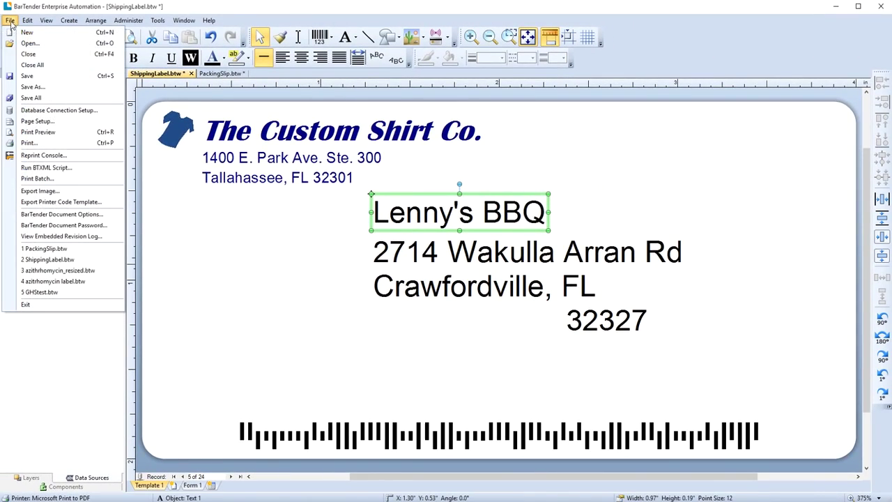
{"action": "left_click", "coordinate": [29, 143]}
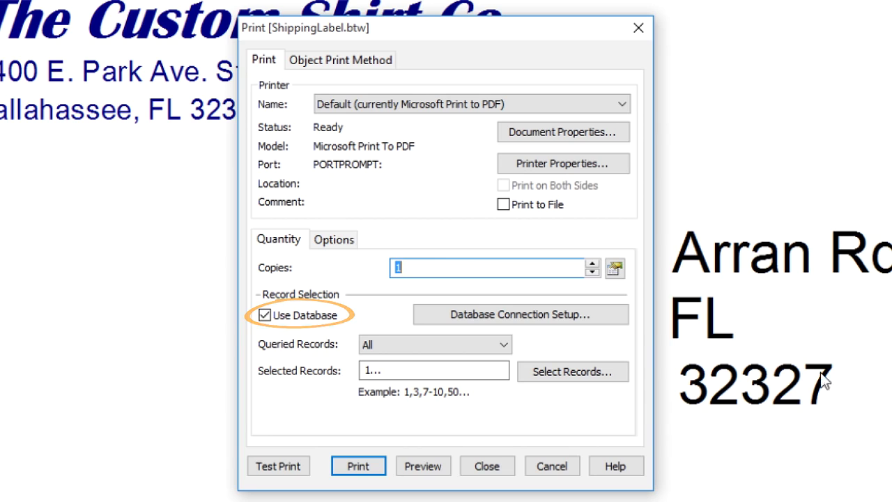
{"action": "left_click", "coordinate": [503, 344]}
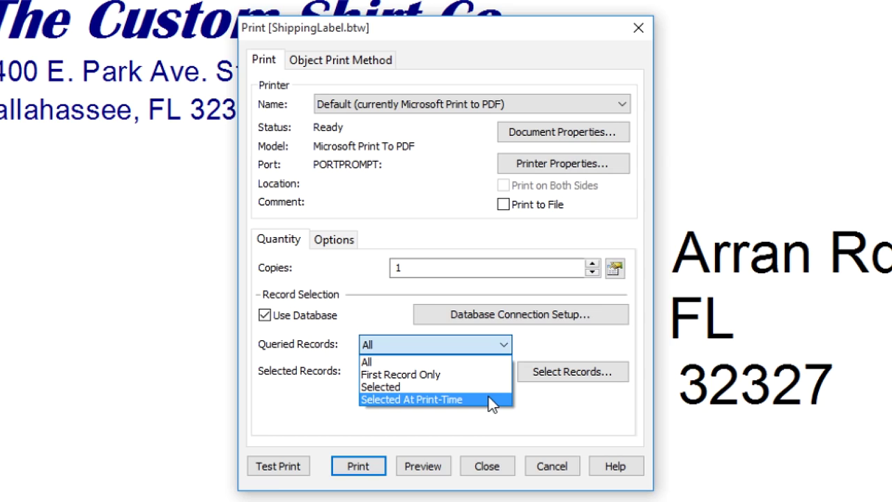
{"action": "left_click", "coordinate": [489, 388]}
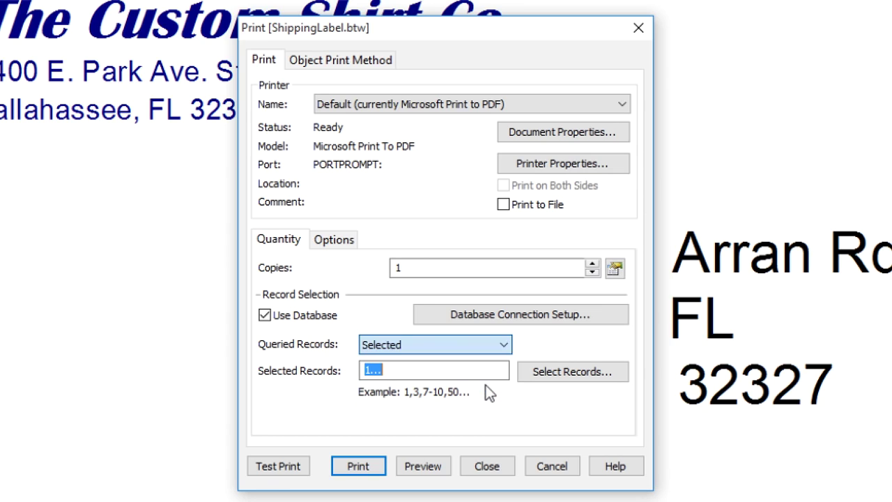
{"action": "type", "text": "5"}
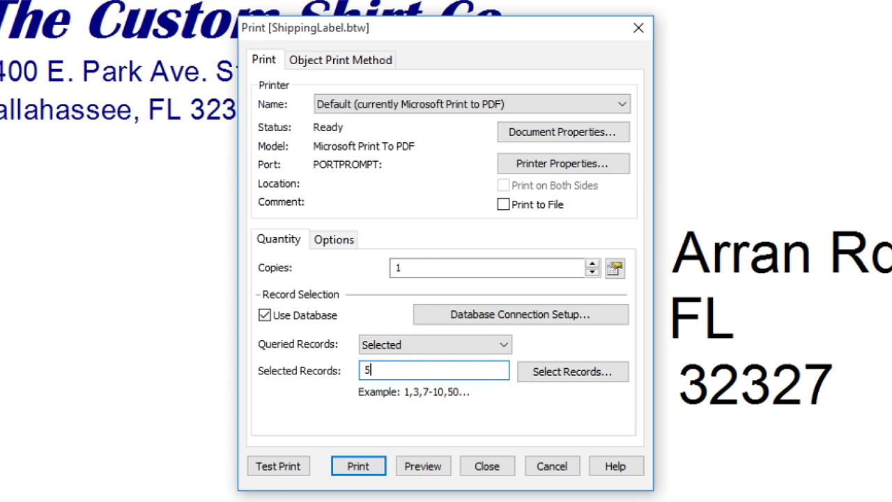
{"action": "type", "text": "-10"}
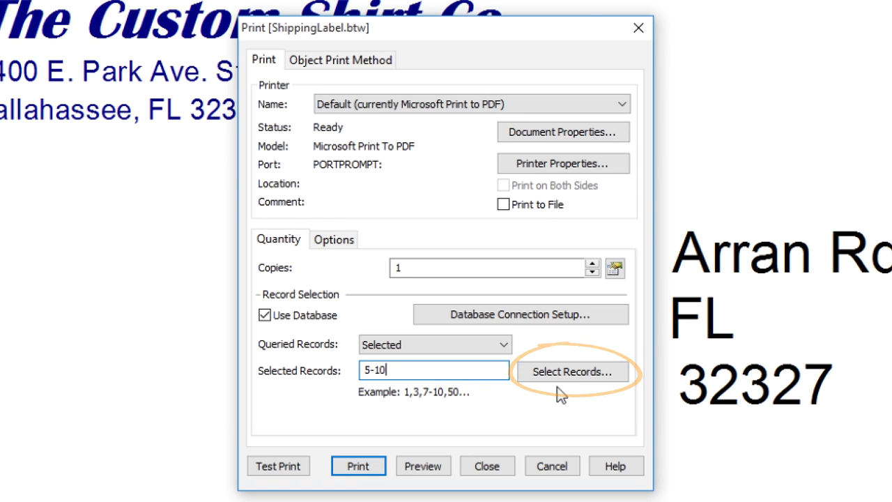
Step: Open Select Records, append ,12-14 to the range, and tick Hartsfield Little League and Infotech Systems
{"action": "left_click", "coordinate": [563, 373]}
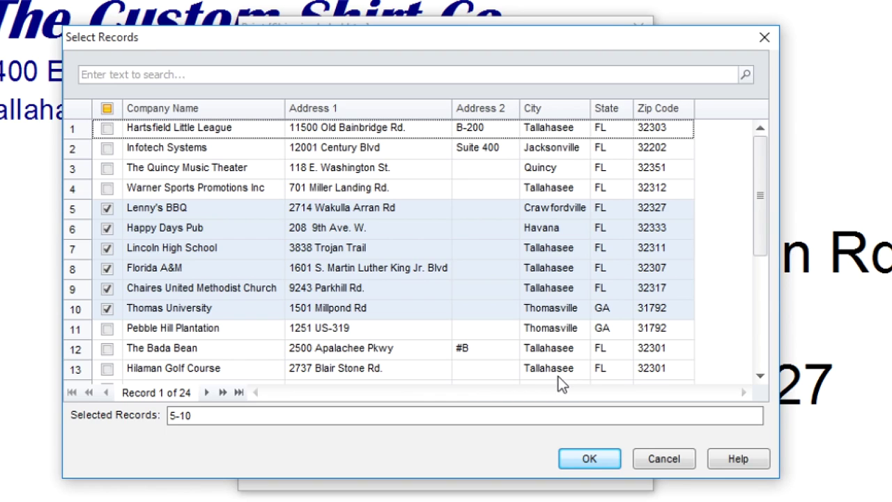
{"action": "left_click", "coordinate": [244, 416]}
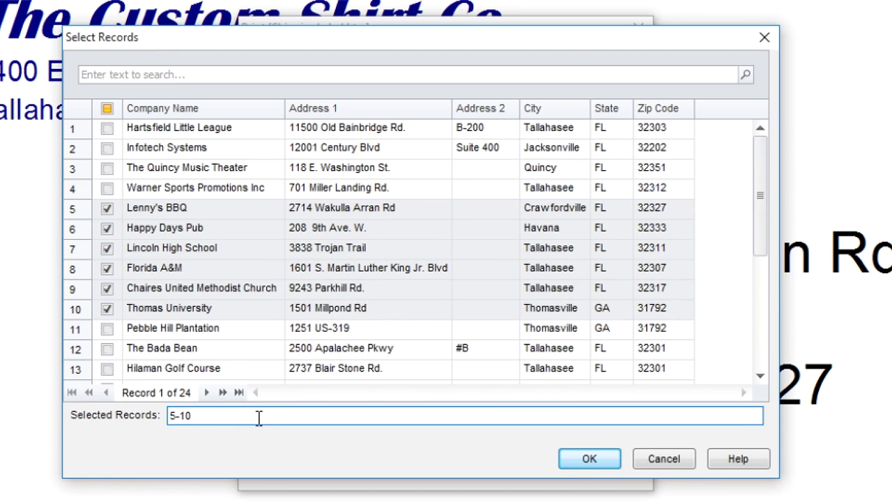
{"action": "type", "text": ",12-1"}
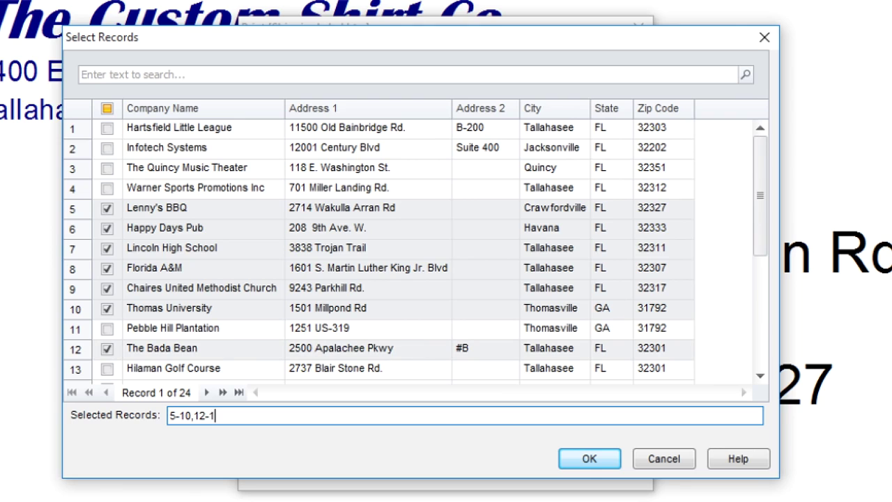
{"action": "type", "text": "4"}
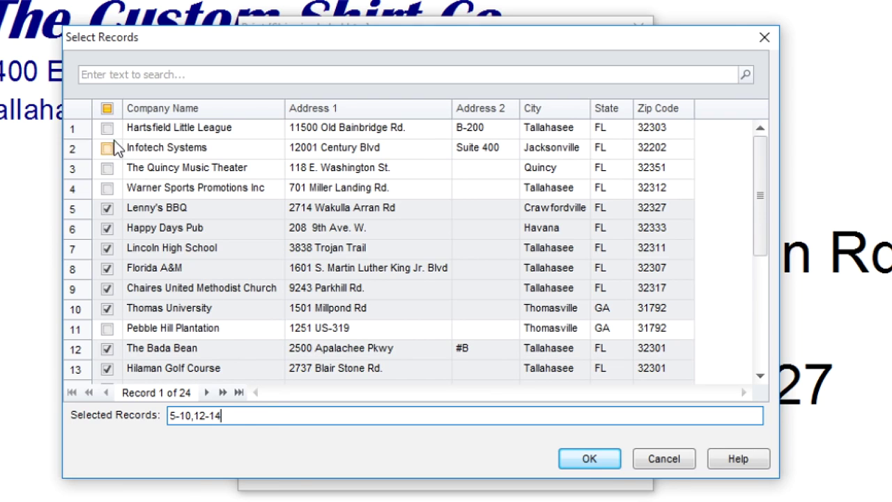
{"action": "left_click", "coordinate": [108, 128]}
{"action": "left_click", "coordinate": [107, 149]}
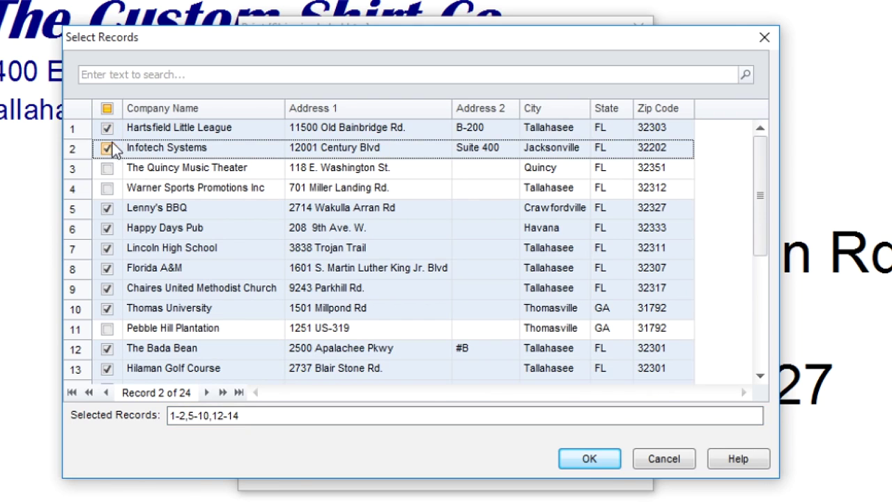
Step: Search for Tallahassee and tick three clients, then untick Chaires United Methodist Church and The Bada Bean
{"action": "left_click", "coordinate": [223, 77]}
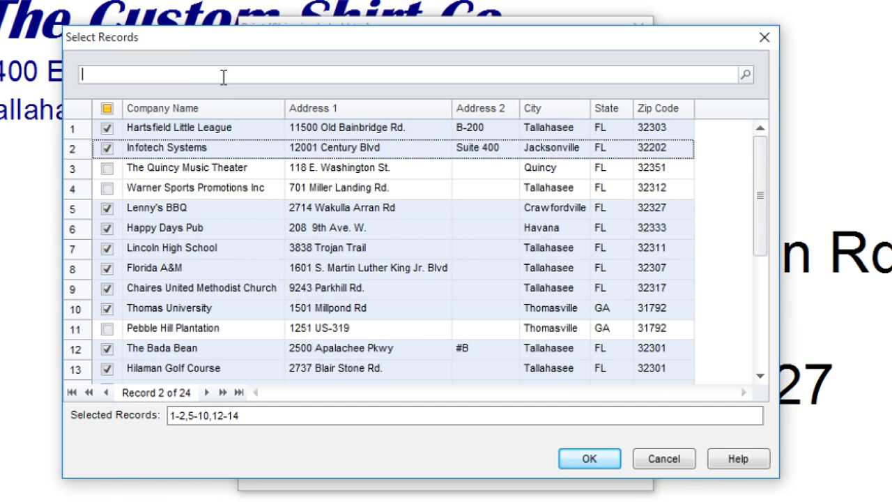
{"action": "type", "text": "Ta"}
{"action": "type", "text": "llahas"}
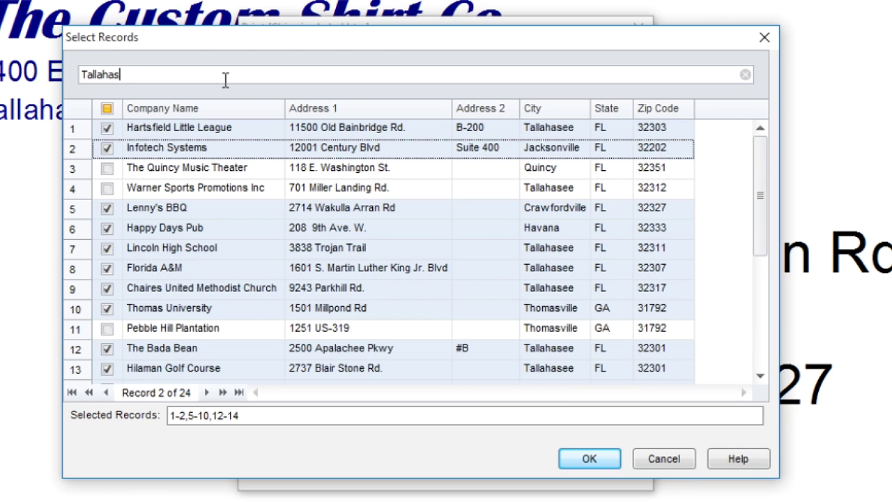
{"action": "type", "text": "see"}
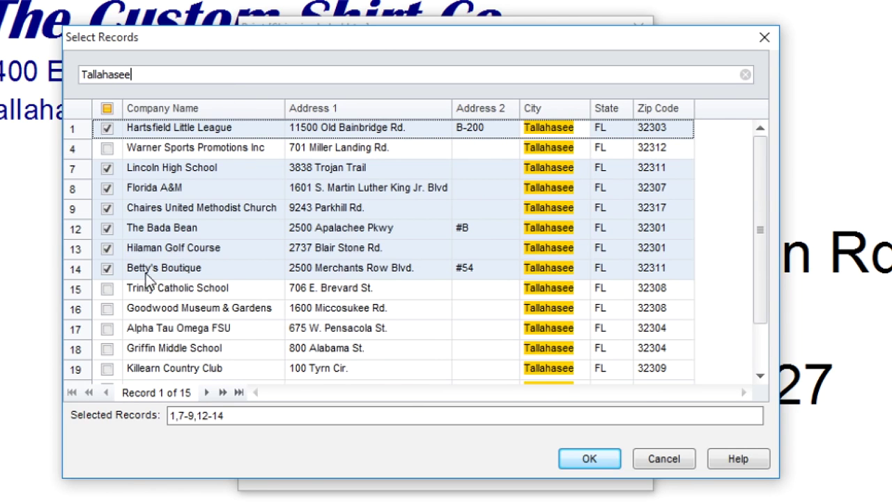
{"action": "left_click", "coordinate": [106, 289]}
{"action": "left_click", "coordinate": [107, 309]}
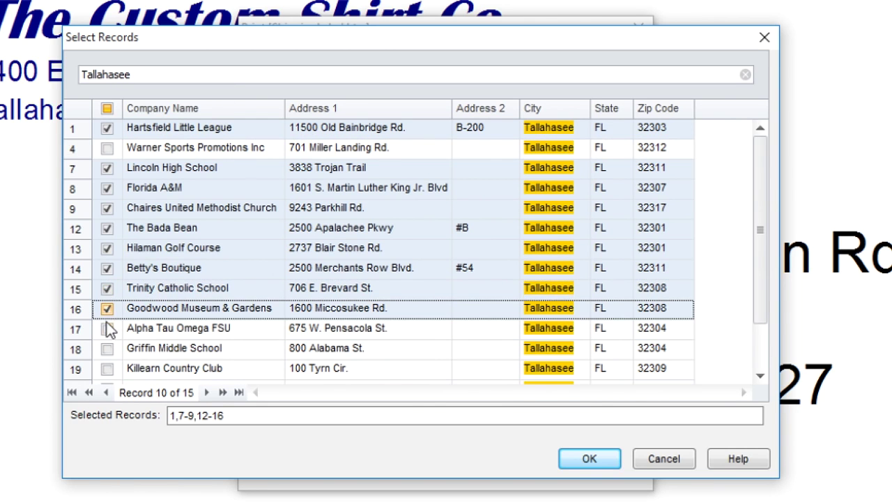
{"action": "left_click", "coordinate": [108, 329]}
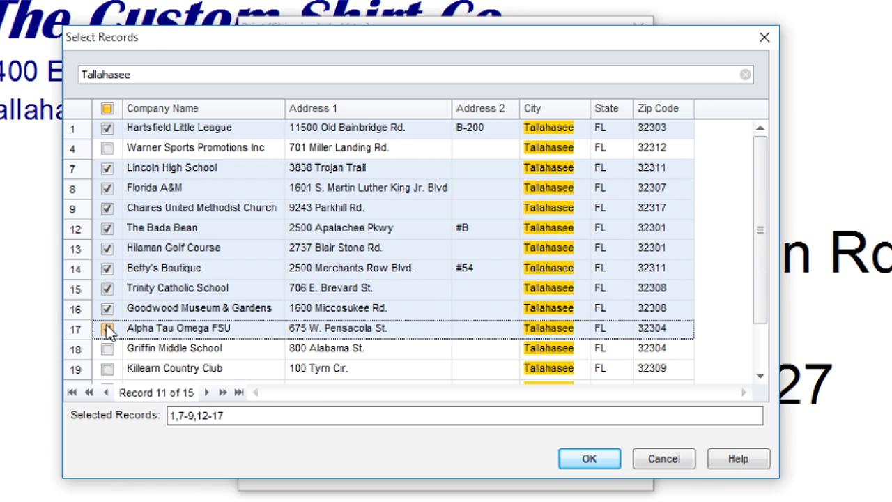
{"action": "left_click", "coordinate": [107, 210]}
{"action": "left_click", "coordinate": [105, 230]}
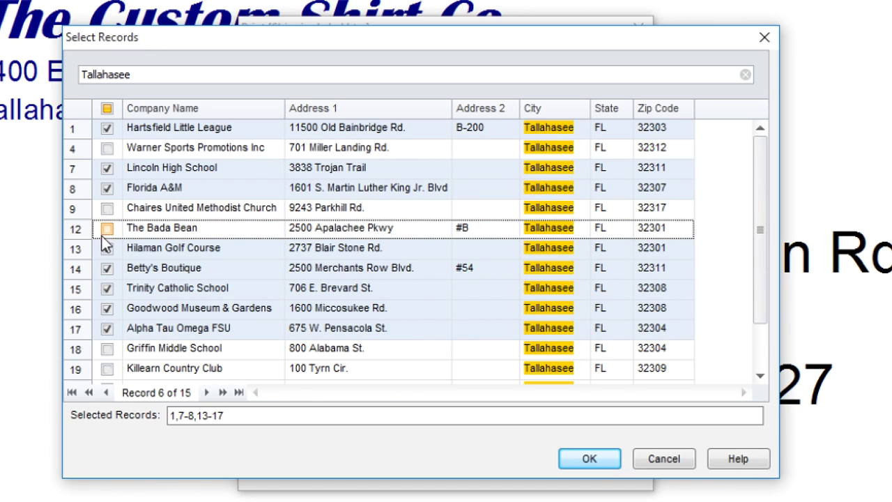
Step: Discard the earlier record picks and set Queried Records to Selected At Print-Time
{"action": "left_click", "coordinate": [675, 462]}
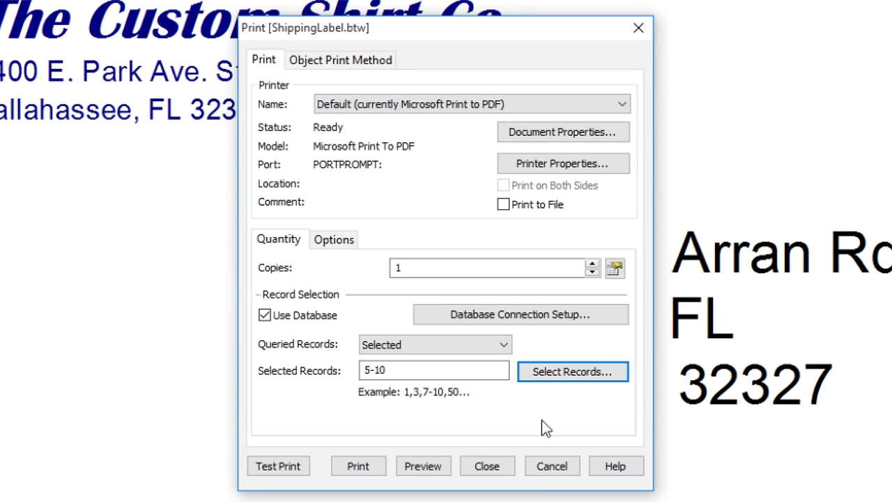
{"action": "left_click", "coordinate": [510, 348]}
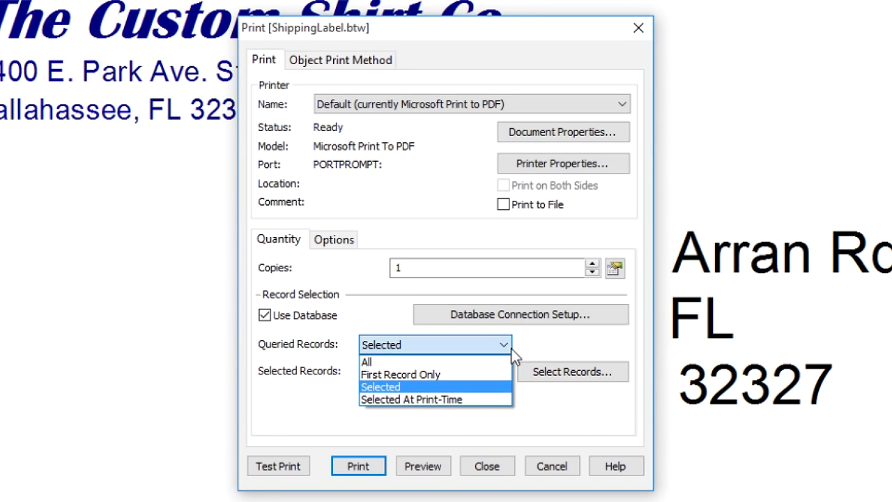
{"action": "left_click", "coordinate": [490, 400]}
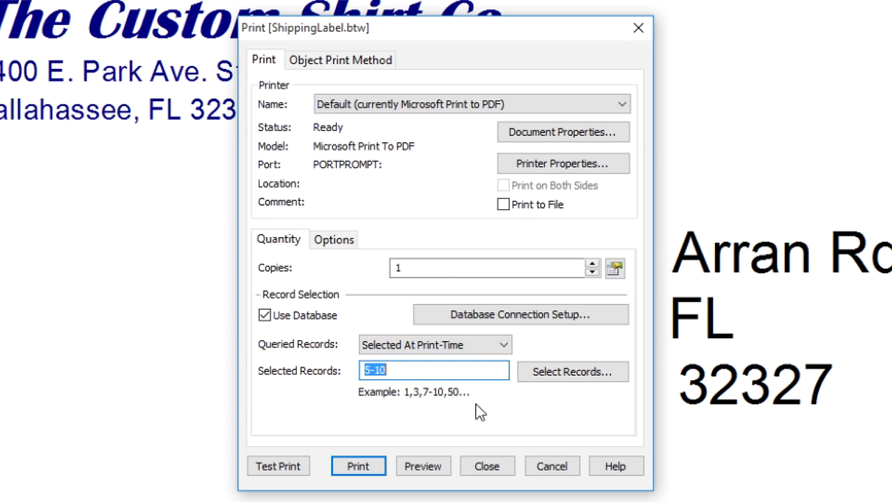
Step: Preview nine labels for records 1–2, 5–10 and 12, adding rows 1, 2 and 12
{"action": "left_click", "coordinate": [424, 465]}
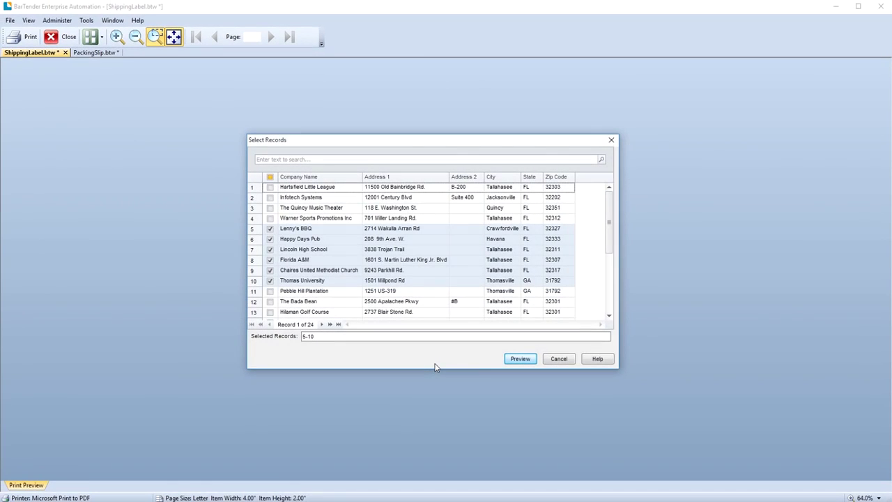
{"action": "left_click", "coordinate": [270, 187]}
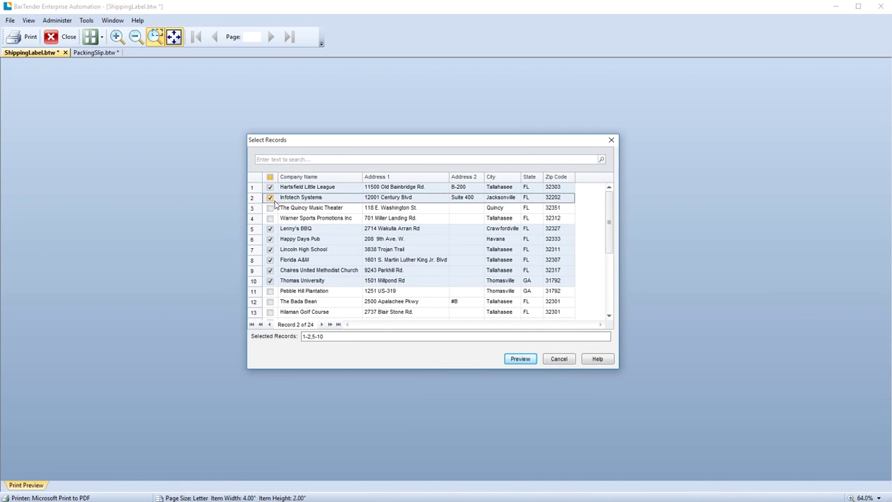
{"action": "left_click", "coordinate": [270, 302]}
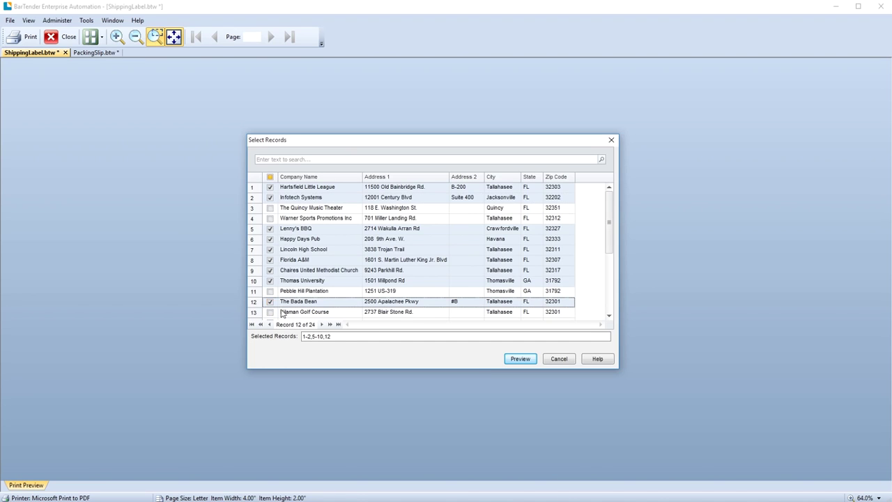
{"action": "left_click", "coordinate": [524, 359]}
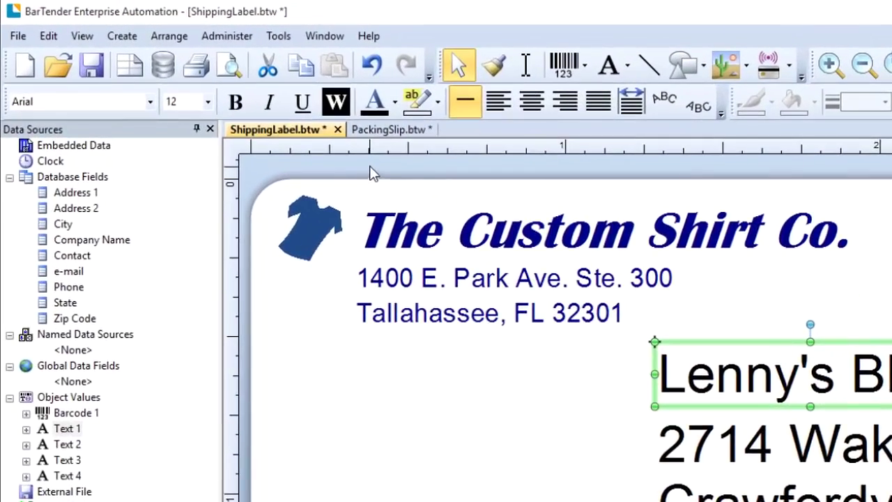
Step: Show the Help menu's support resources, including Training Videos, over the label design
{"action": "left_click", "coordinate": [361, 42]}
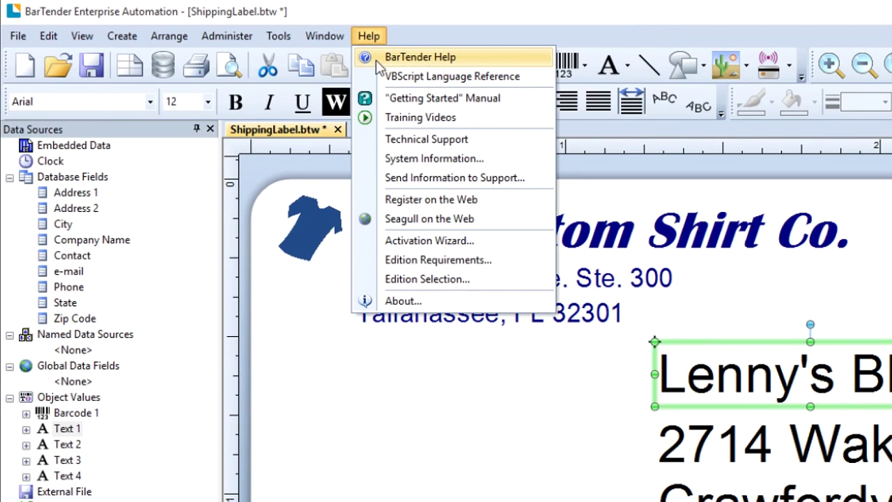